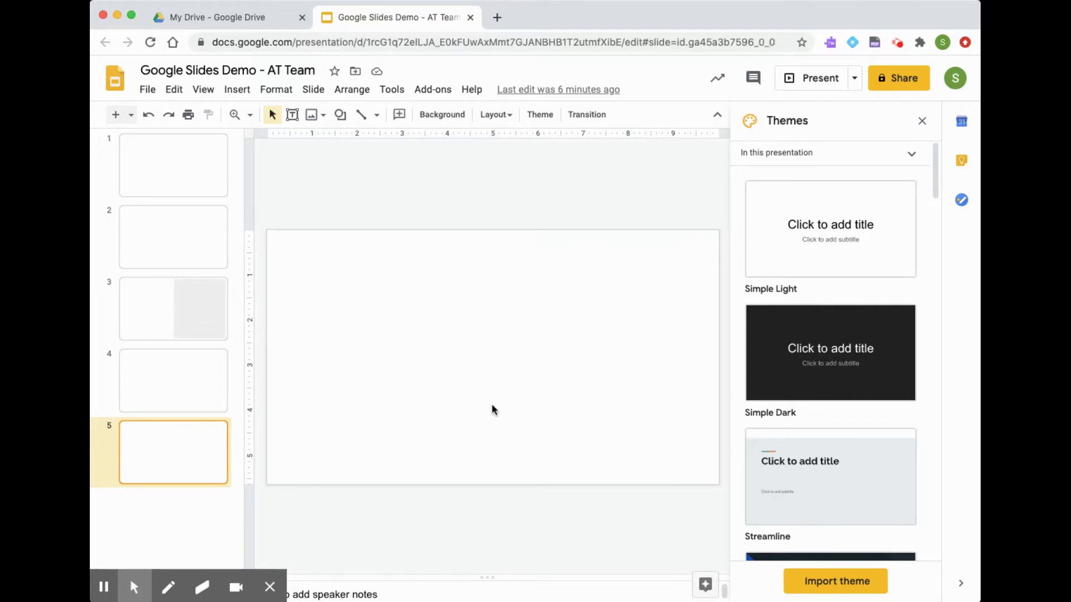
Open the Insert menu's Image submenu to reach the Search the web option
left_click(236, 90)
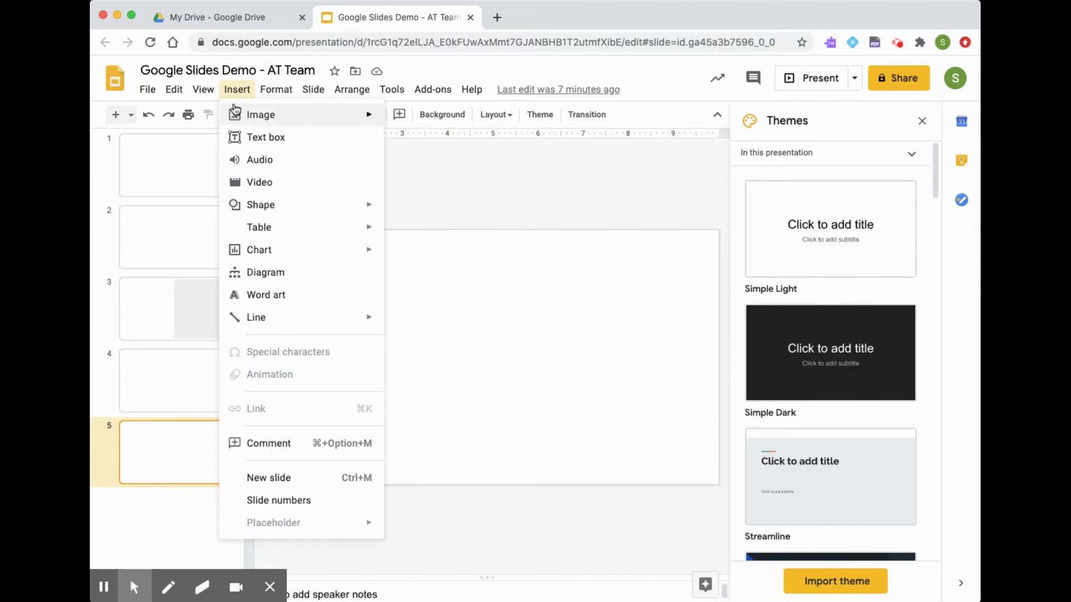
mouse_move(311, 118)
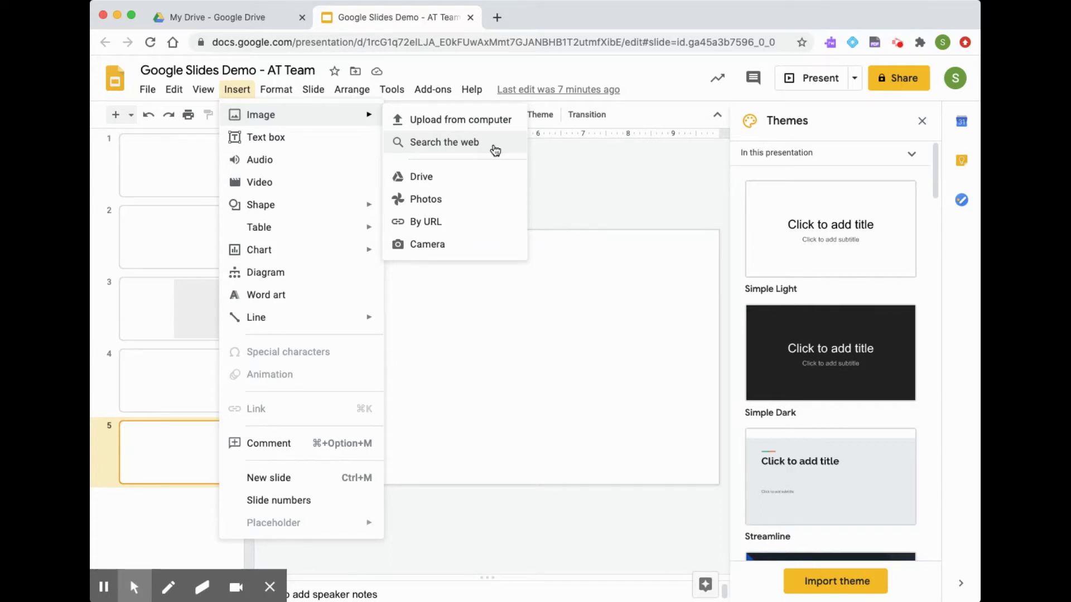
Search the web for 'sea turtles' and select the red-shelled turtle photo in turquoise water
left_click(494, 148)
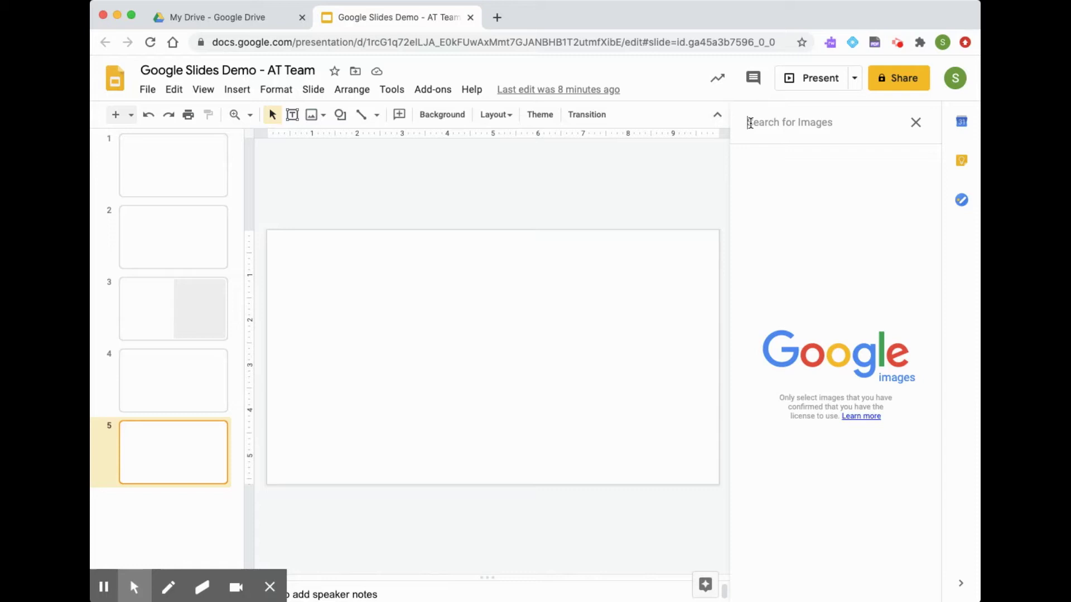
type("se")
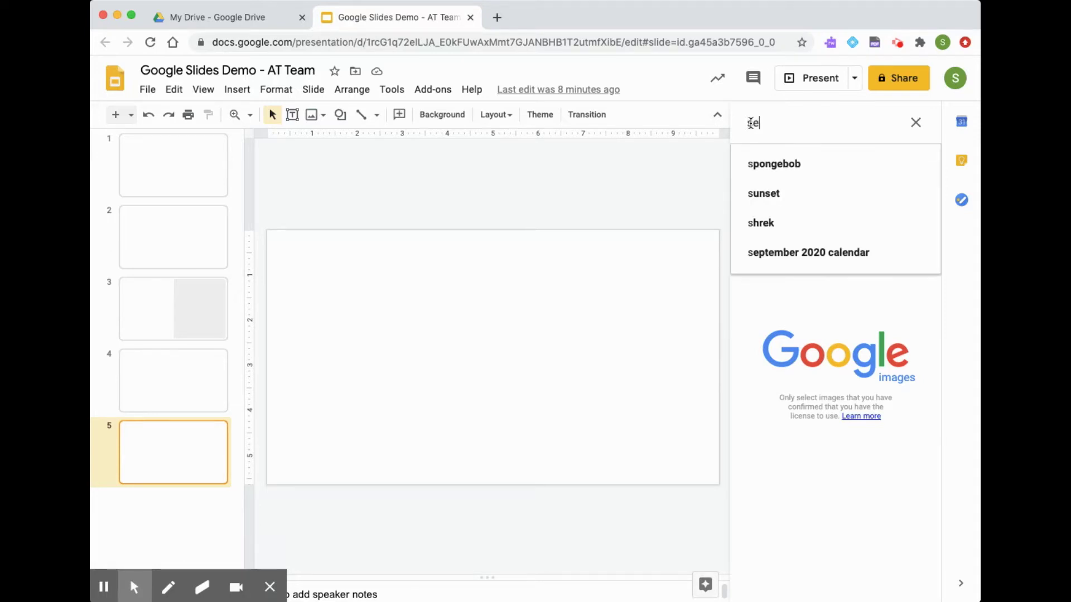
type("a tur")
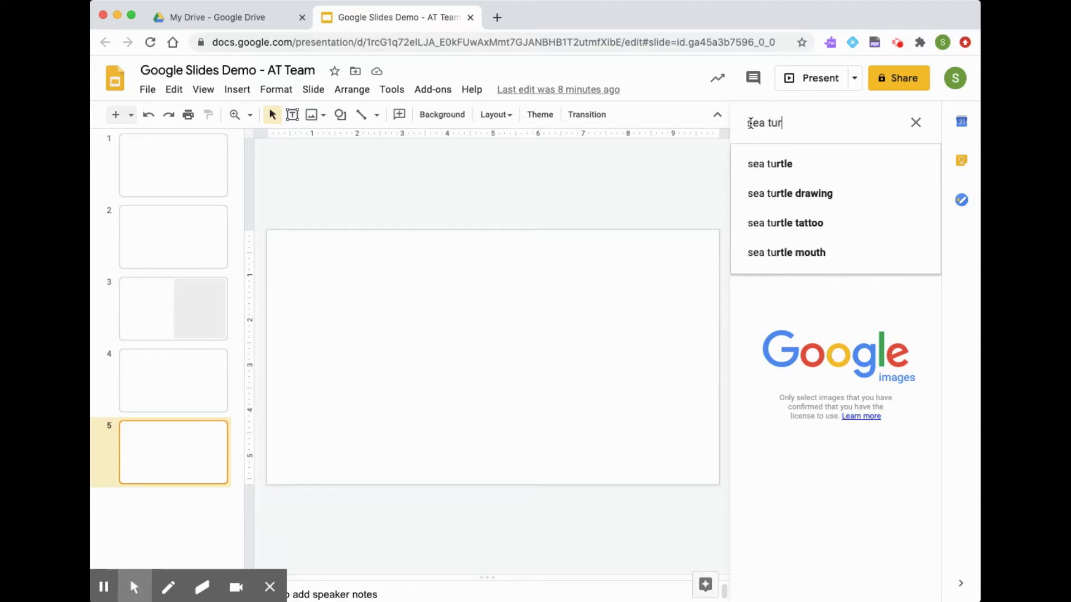
type("tles")
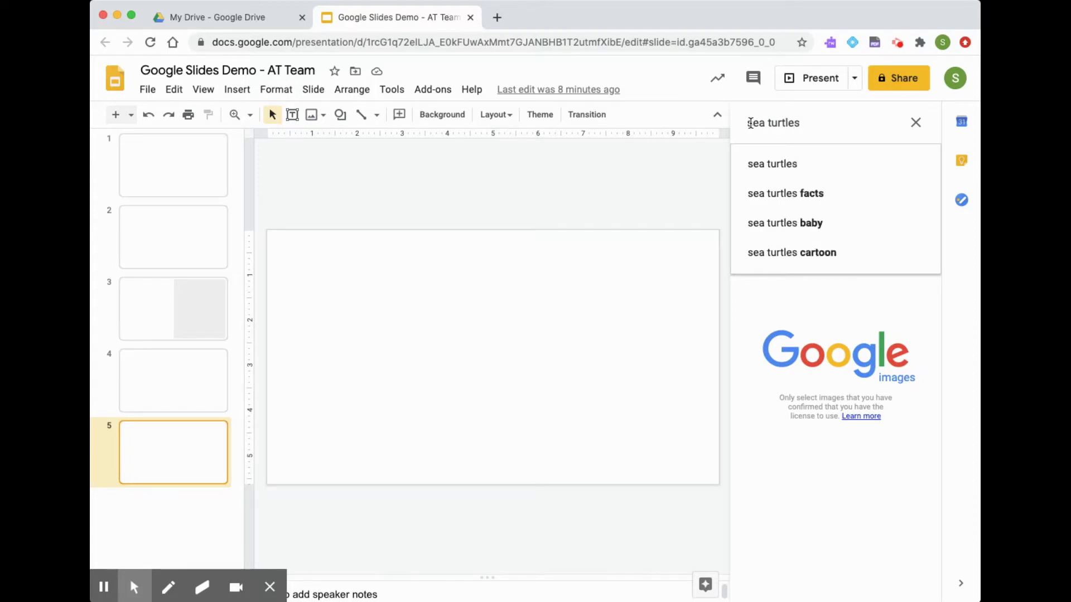
key("Return")
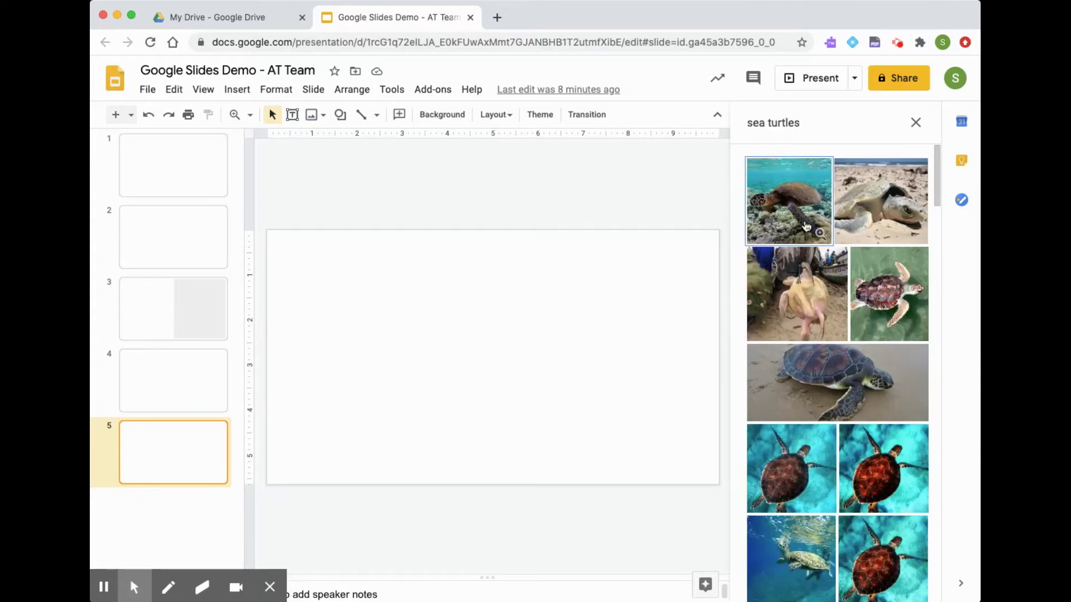
scroll(822, 250, "down", 5)
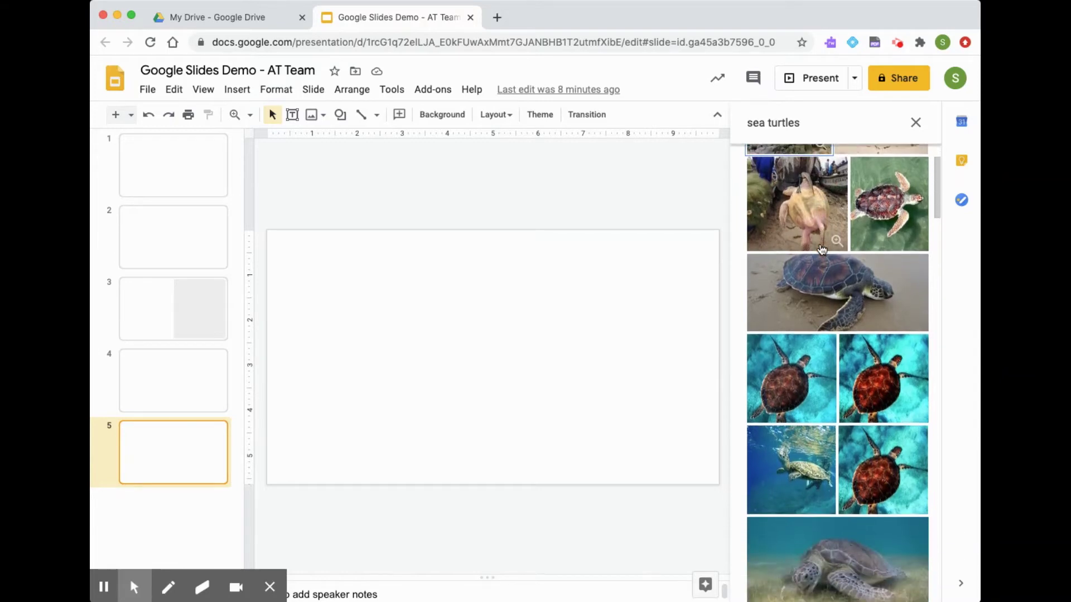
scroll(825, 249, "down", 2)
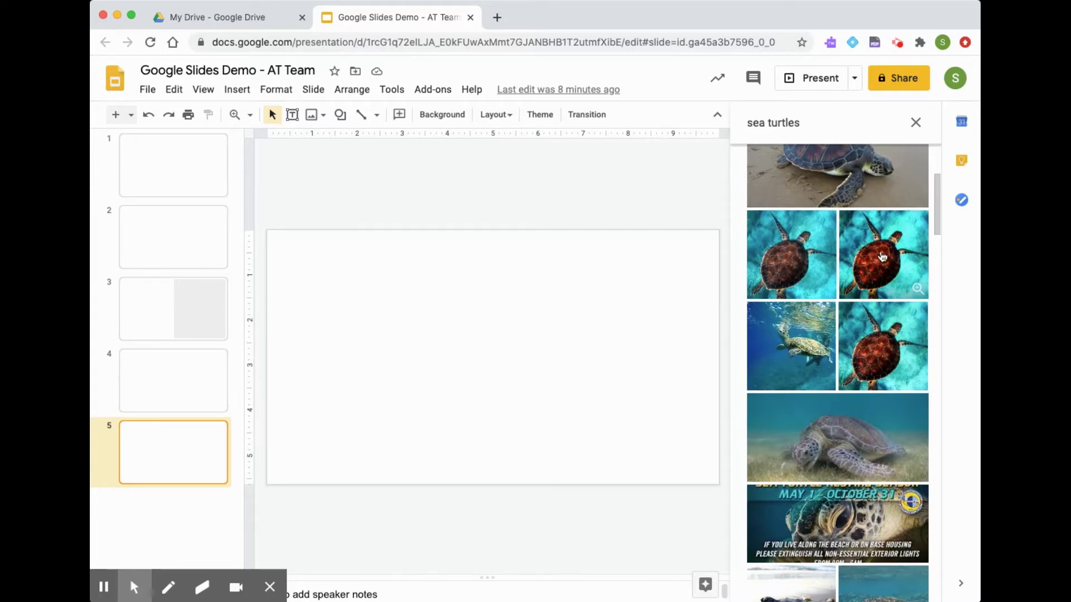
left_click(881, 258)
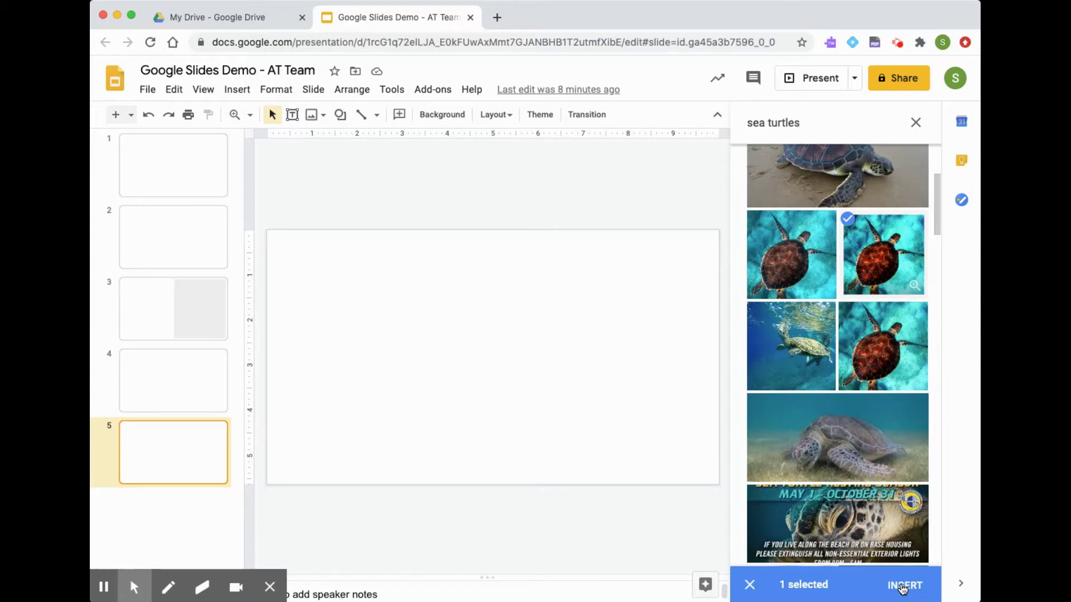
Insert the red-shelled turtle photo on slide 5 and drag it to the horizontal centre
left_click(902, 587)
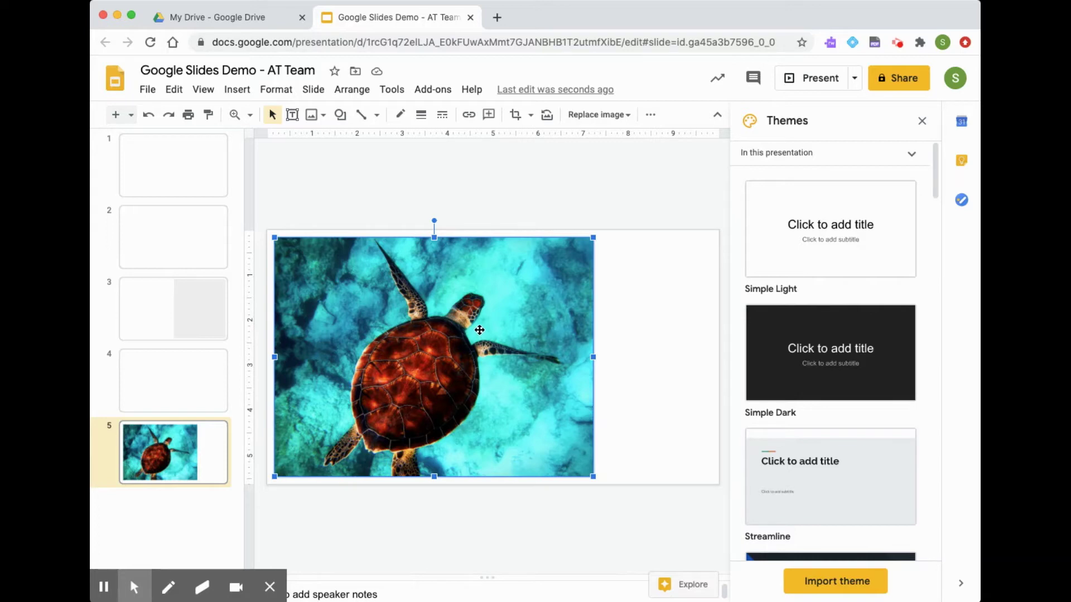
left_click(479, 330)
left_click_drag(480, 330, 535, 329)
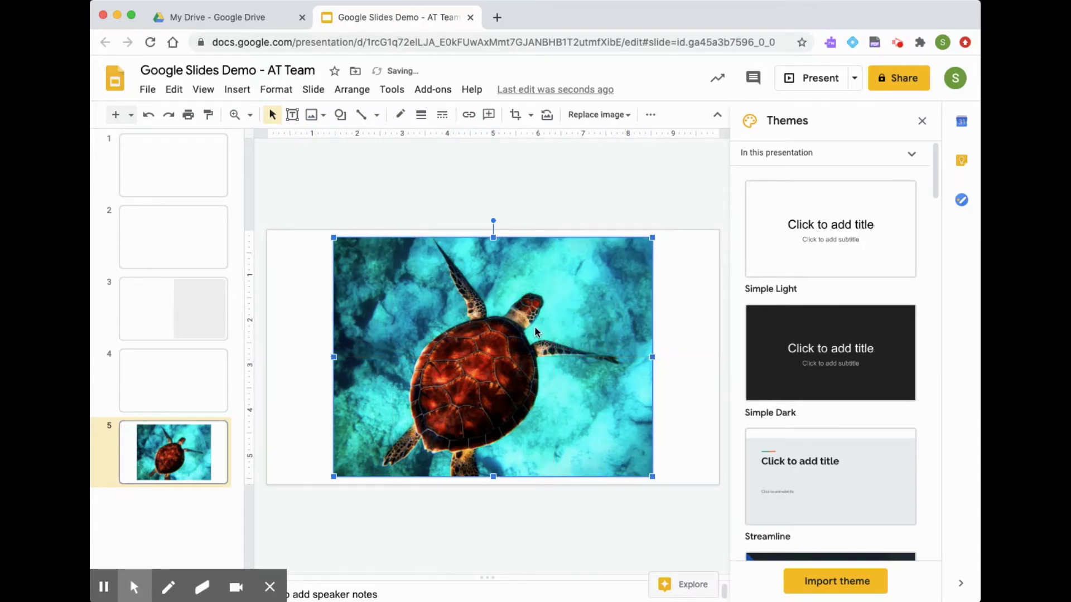
Resize the turtle photo, shift it up and right to the middle of slide 5, then deselect it
left_click(653, 236)
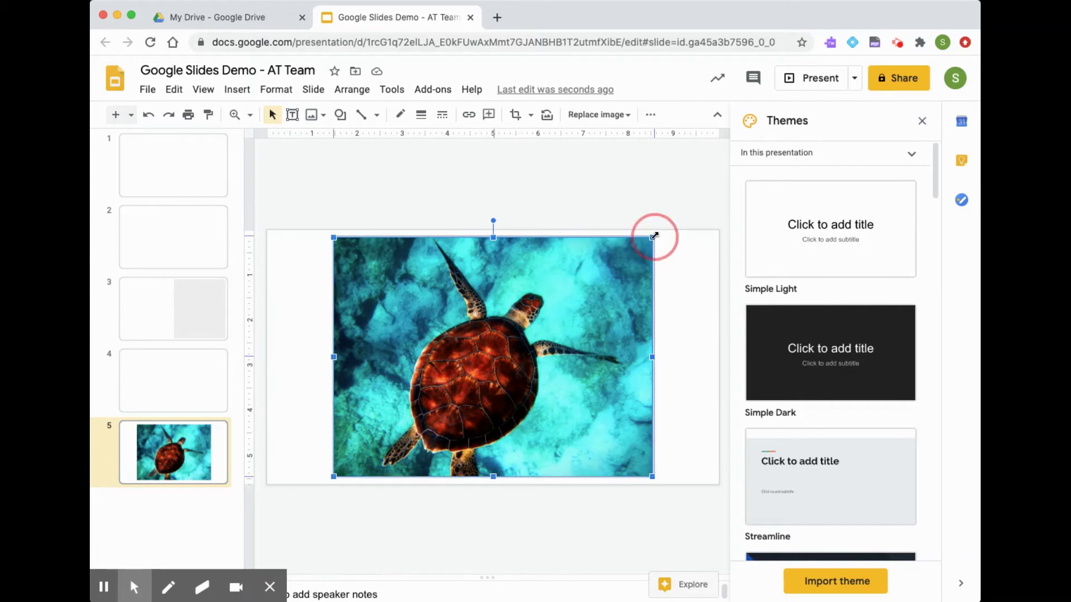
left_click_drag(654, 236, 577, 293)
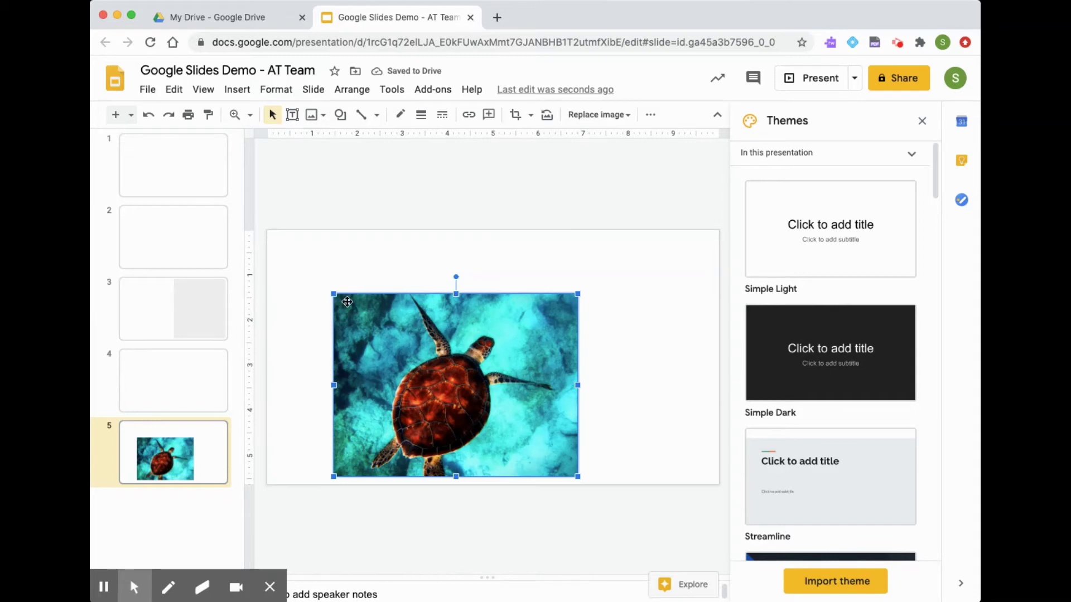
left_click_drag(334, 293, 307, 269)
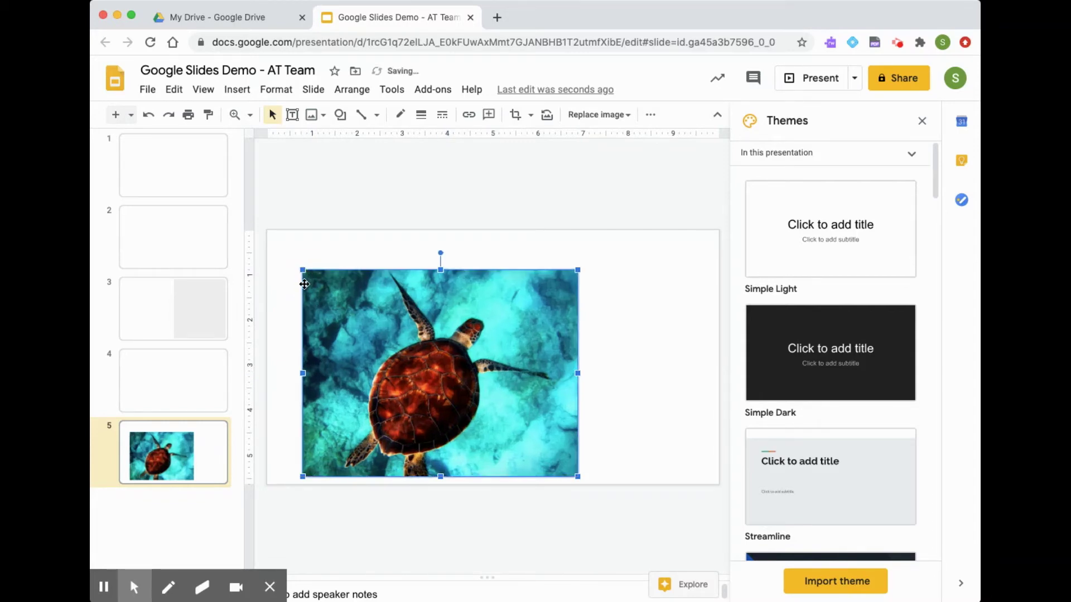
left_click(396, 324)
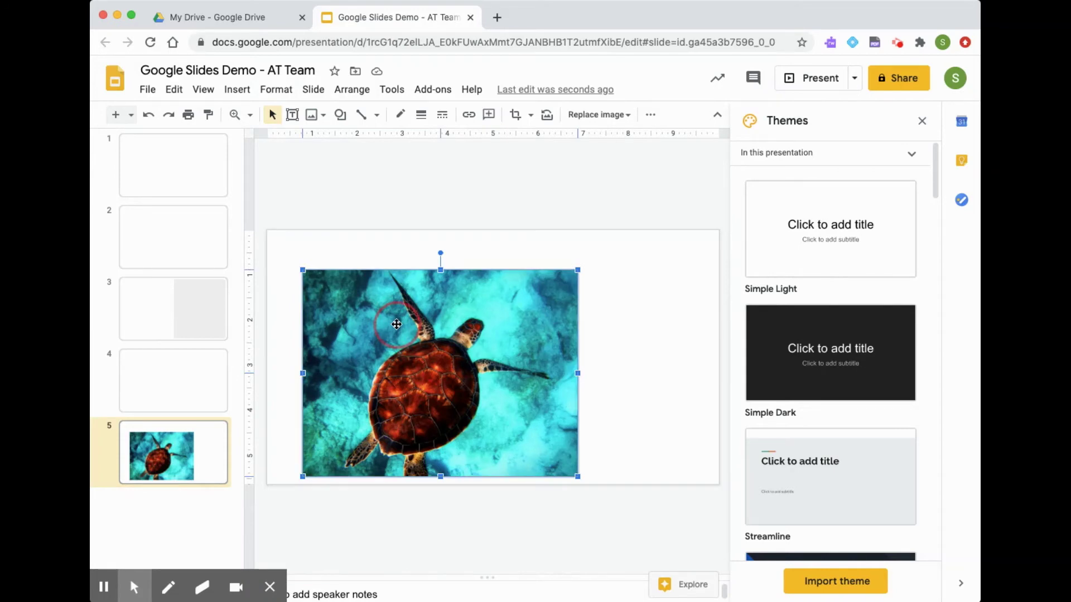
left_click_drag(396, 324, 450, 311)
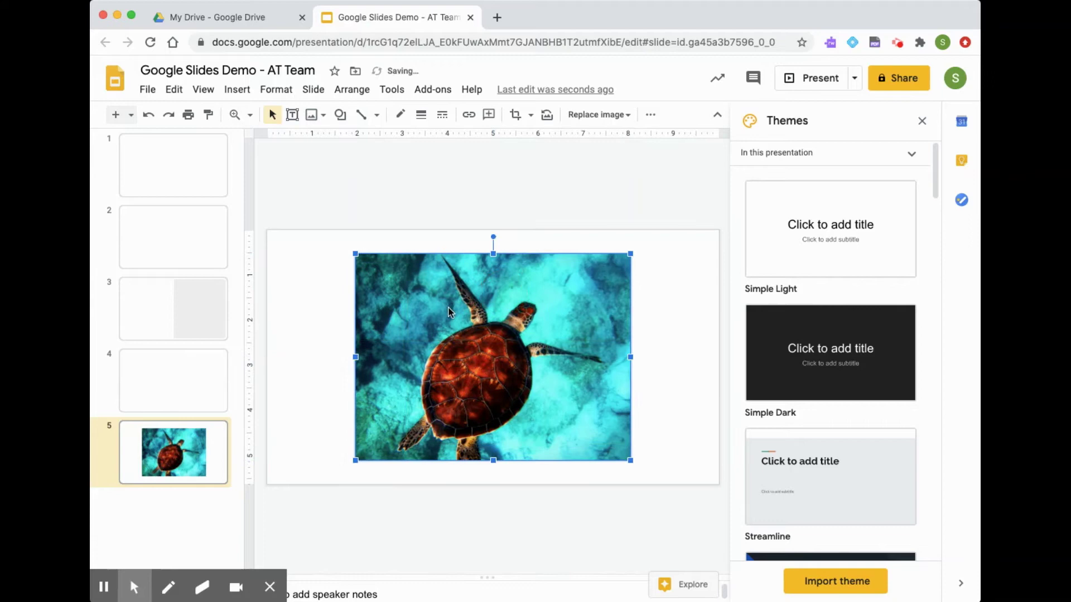
left_click(314, 369)
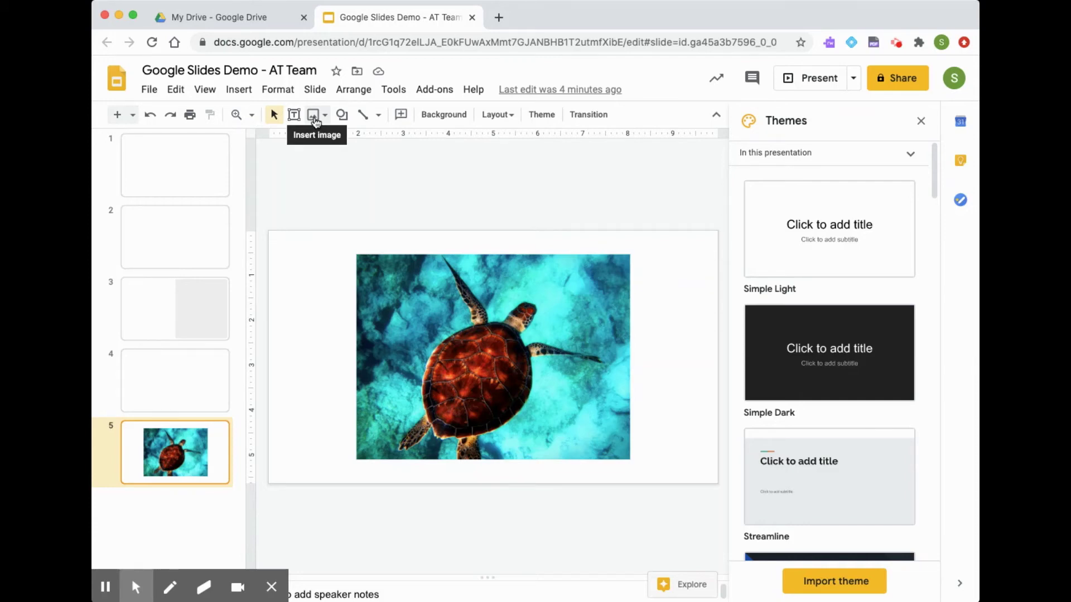
Dismiss the image insert options and go to slide 4 in the filmstrip
left_click(325, 117)
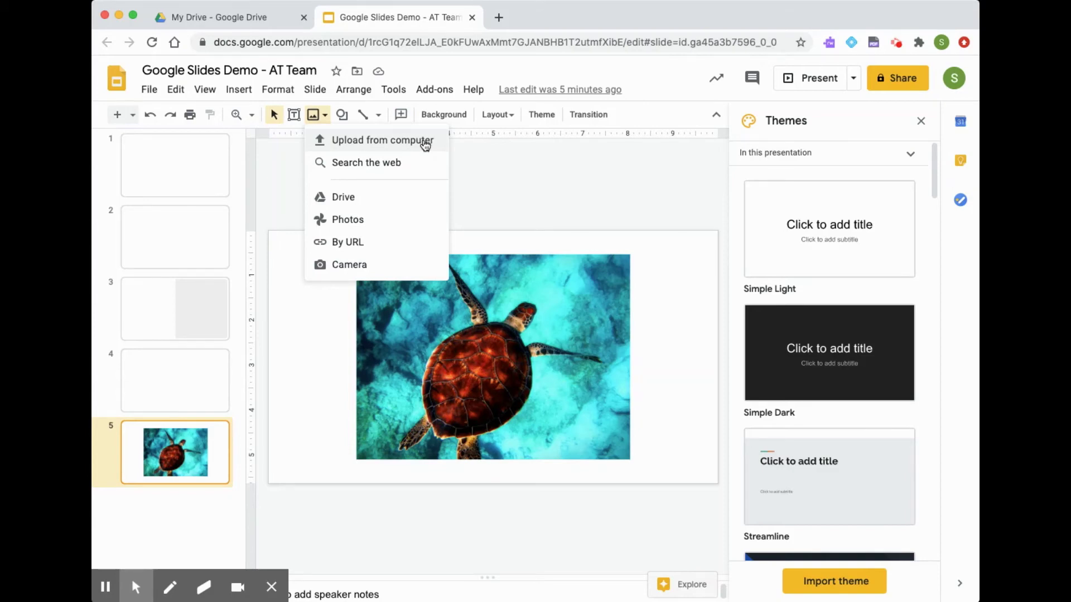
left_click(465, 159)
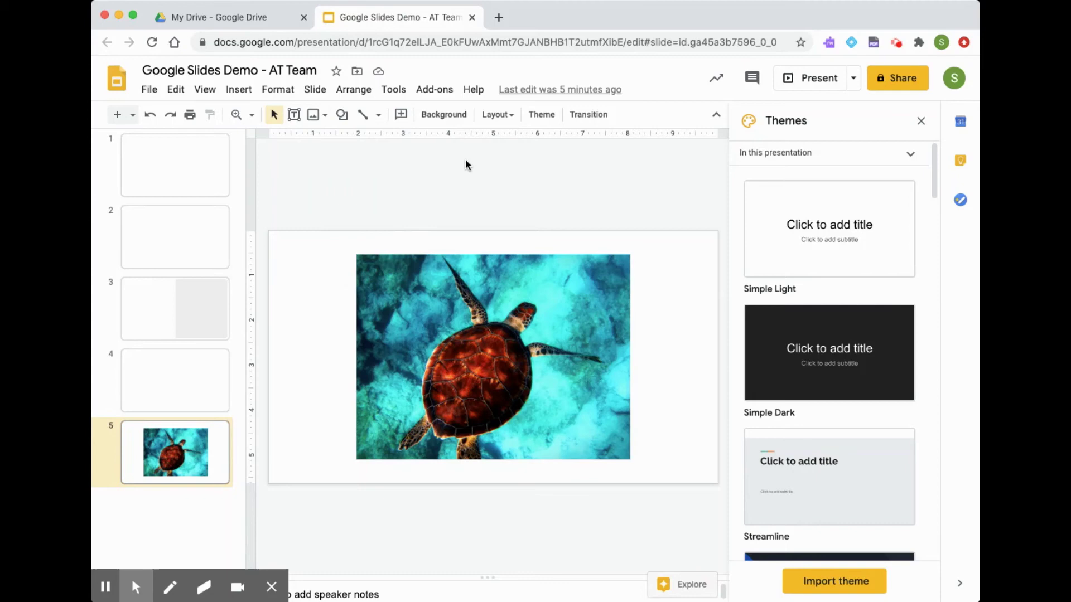
left_click(202, 365)
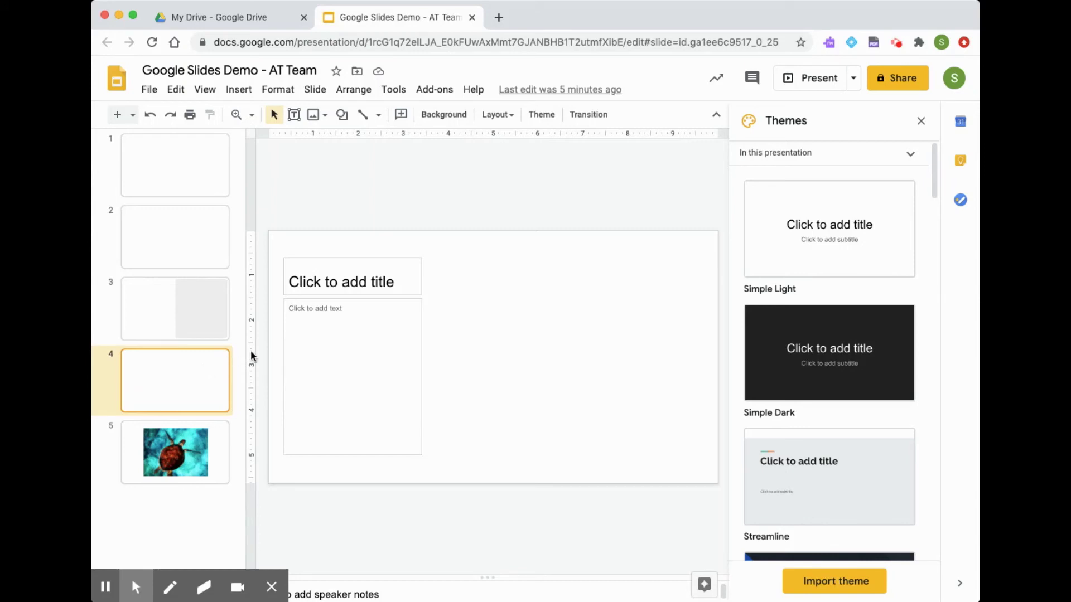
Choose Insert image > Drive to list recent pictures in the Drive panel
left_click(322, 116)
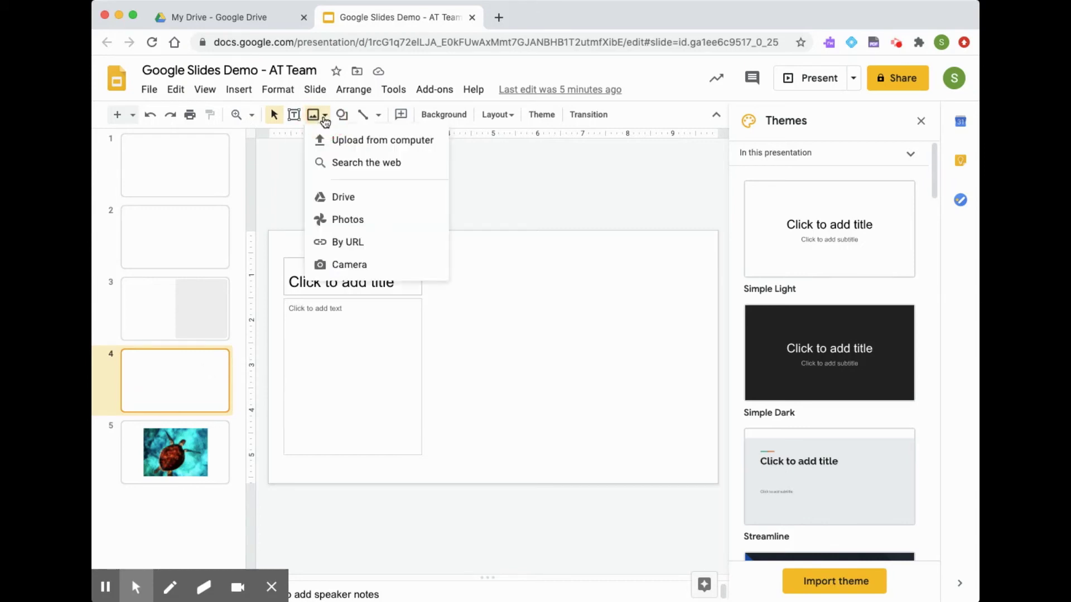
left_click(409, 203)
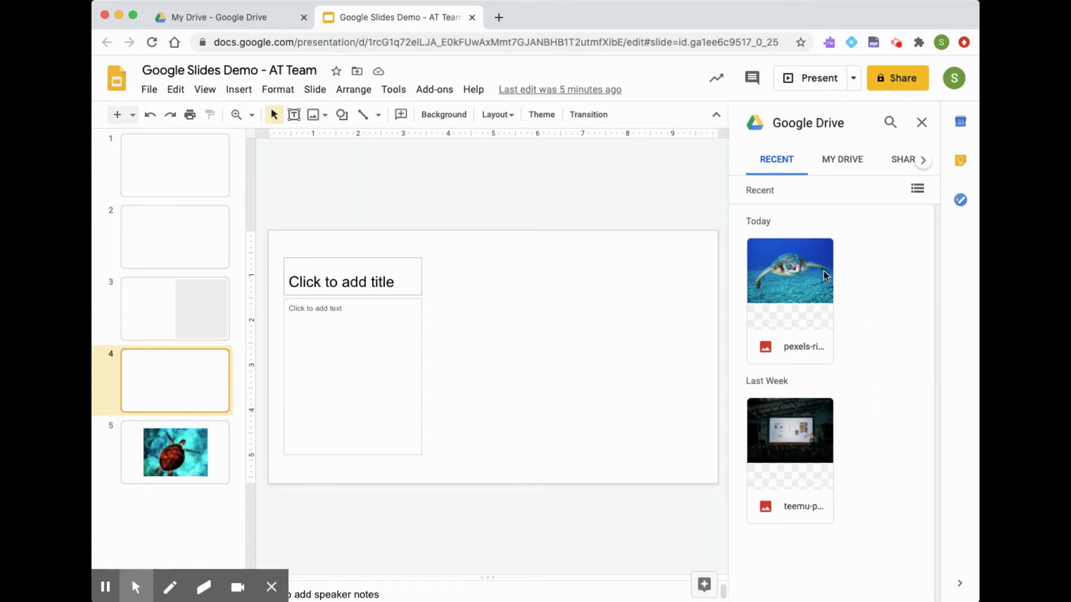
Pick the blue-water sea turtle photo in the Drive panel and insert it on slide 4
left_click(784, 277)
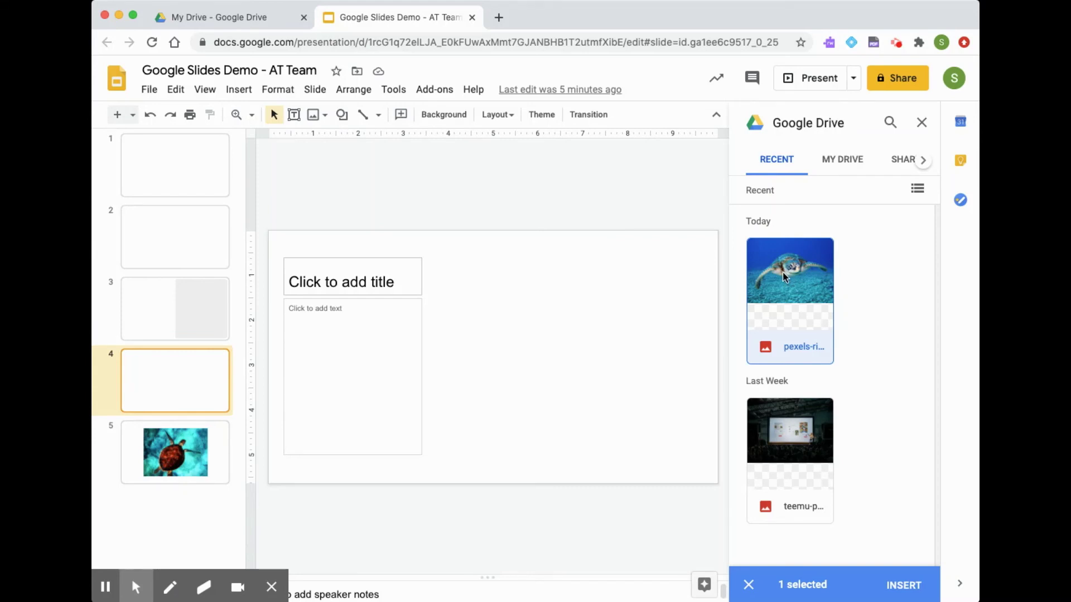
left_click(782, 272)
left_click(782, 272)
left_click(906, 585)
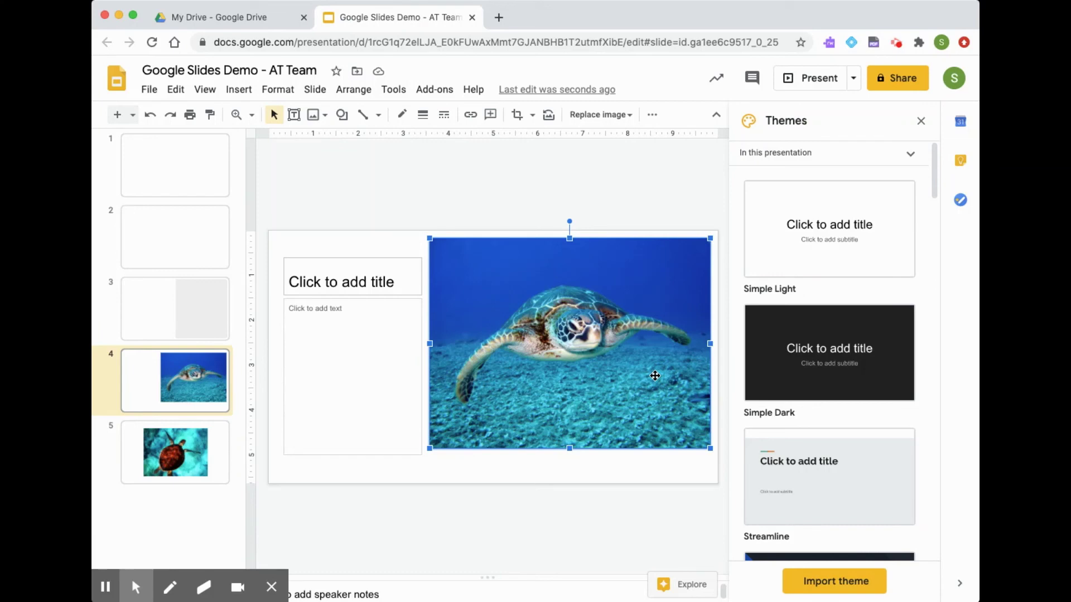
Move the slide 4 turtle photo slightly lower and adjust its top-left corner
left_click(624, 348)
left_click_drag(624, 349, 624, 366)
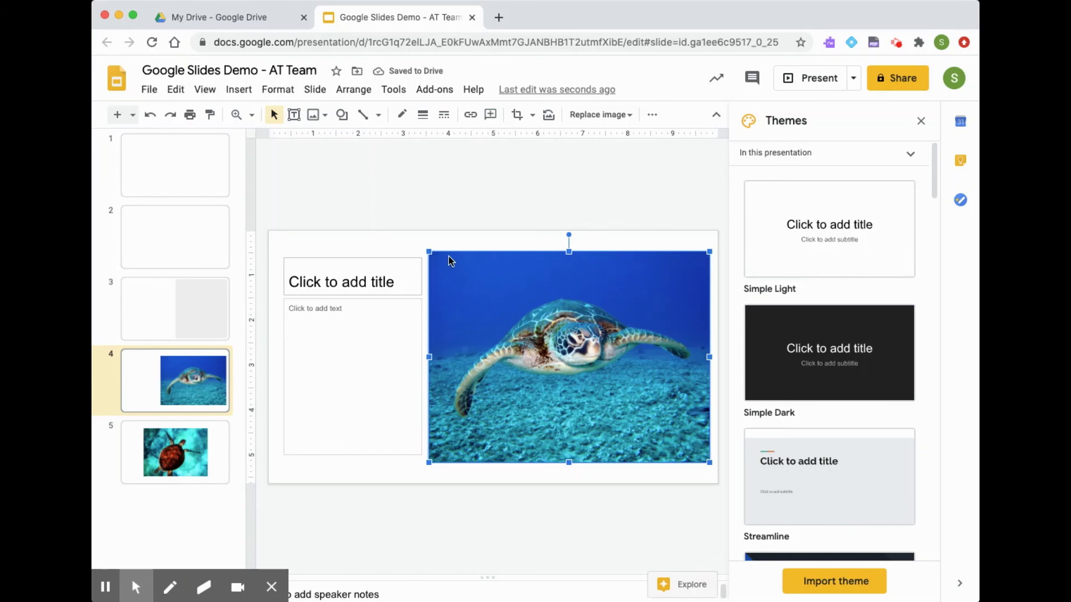
mouse_move(429, 251)
left_mouse_down()
mouse_move(420, 239)
mouse_move(437, 255)
mouse_move(428, 251)
left_mouse_up()
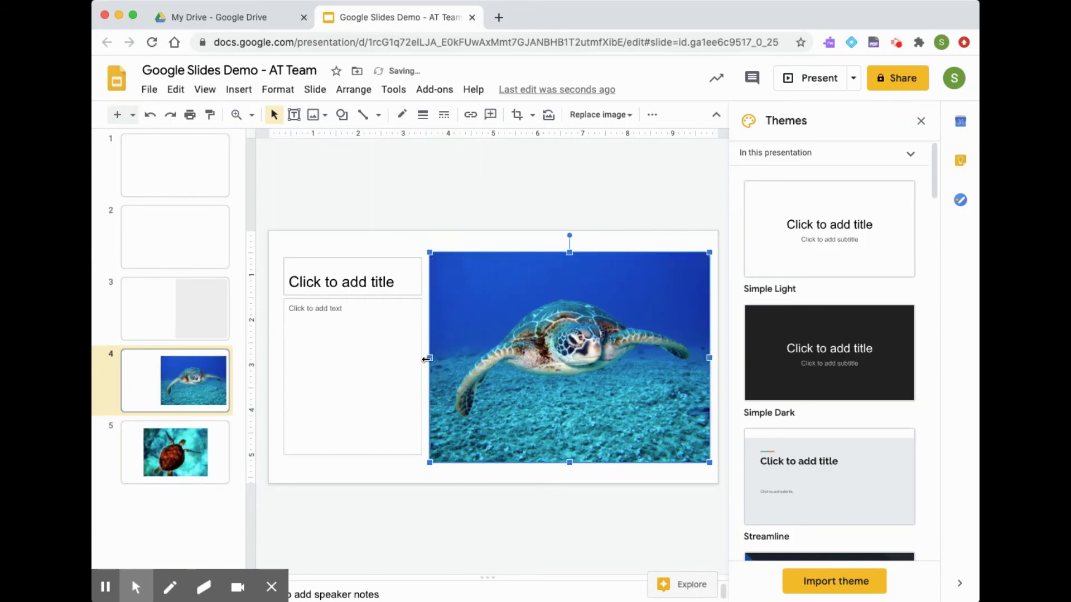
left_click_drag(429, 359, 519, 361)
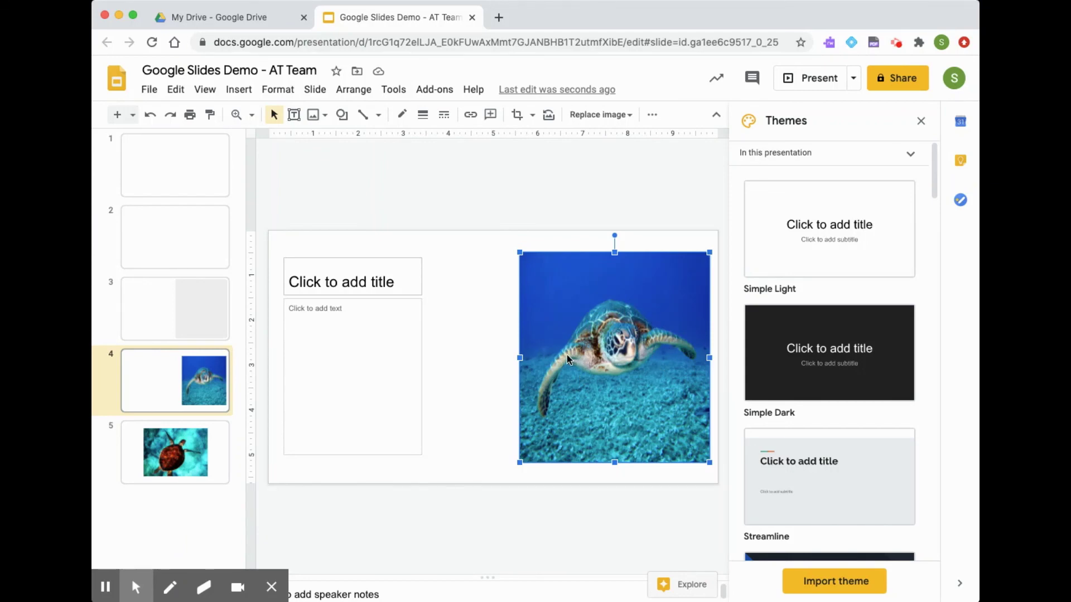
key("super+z")
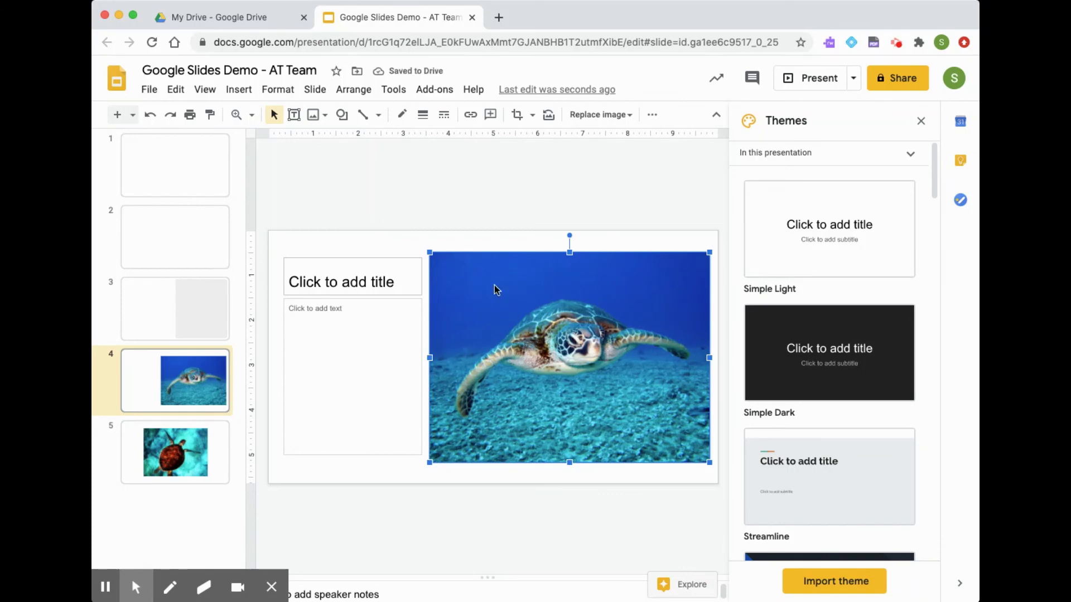
Shrink the slide 4 turtle photo from its top-left corner and move it up and left
left_click(428, 252)
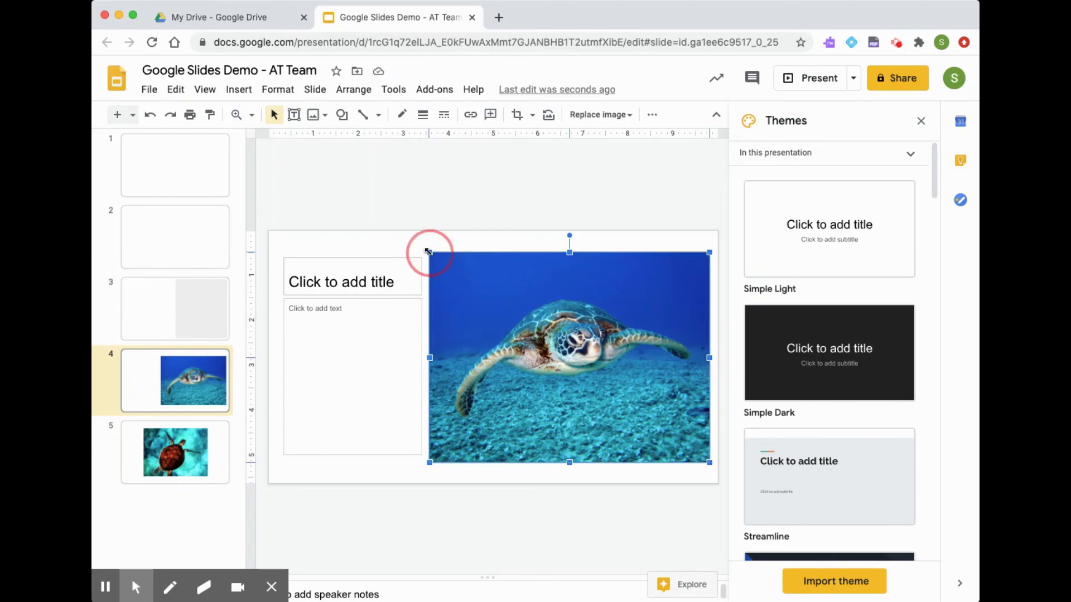
left_click_drag(428, 251, 471, 284)
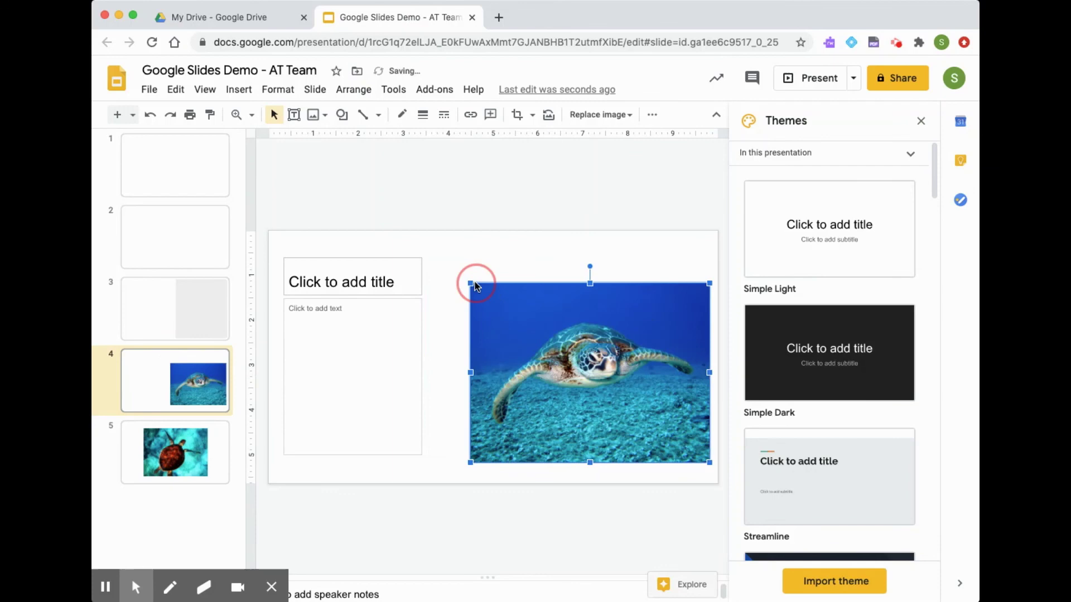
mouse_move(562, 350)
left_mouse_down()
mouse_move(541, 334)
mouse_move(549, 339)
left_mouse_up()
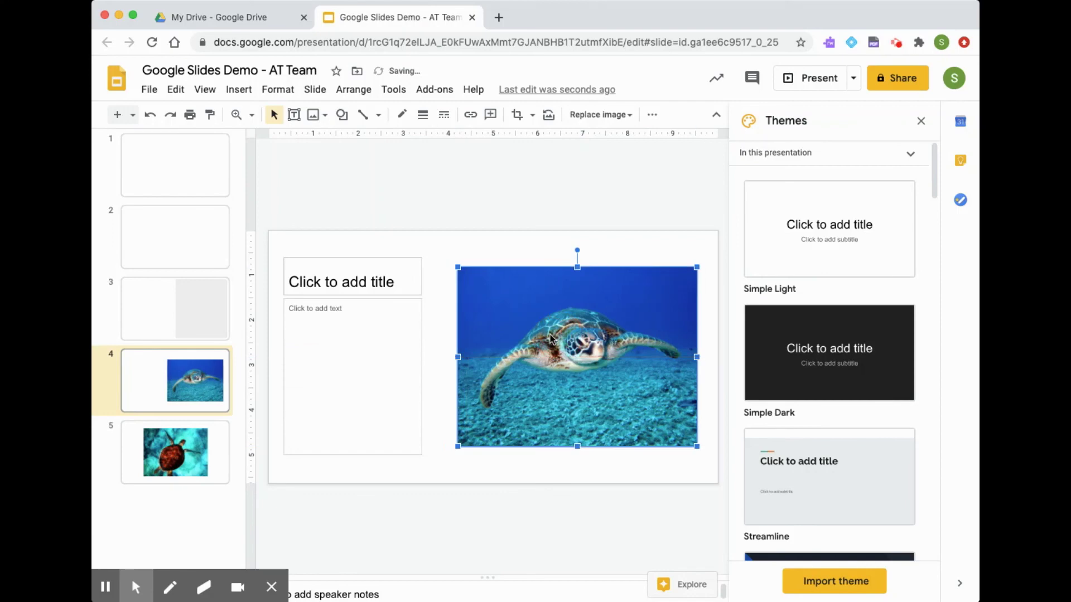